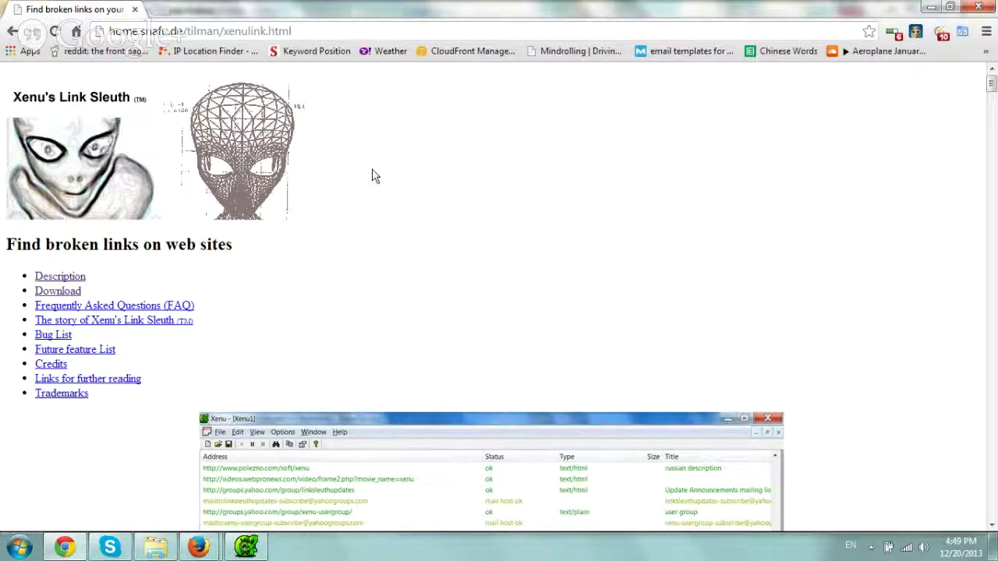
click(259, 548)
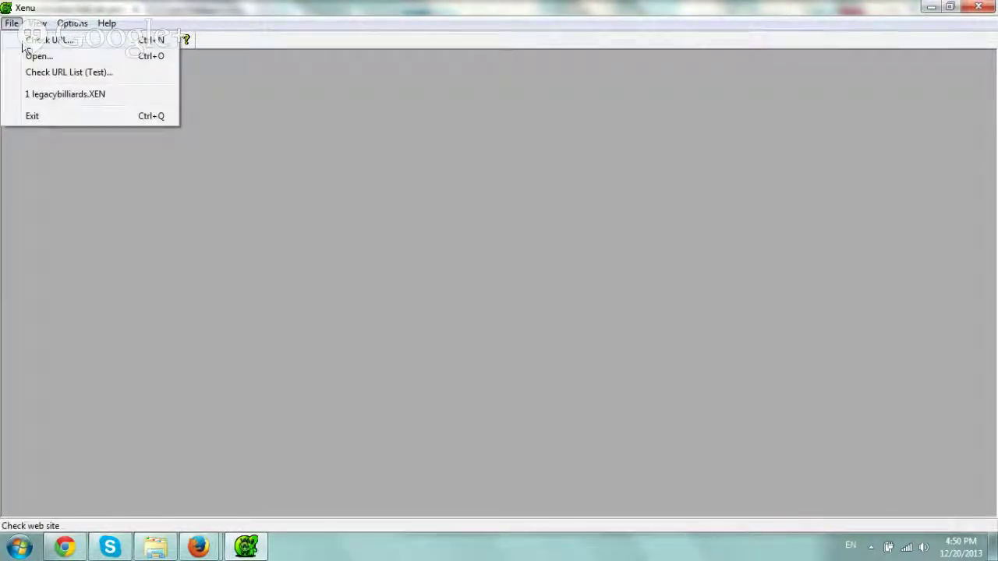
click(24, 43)
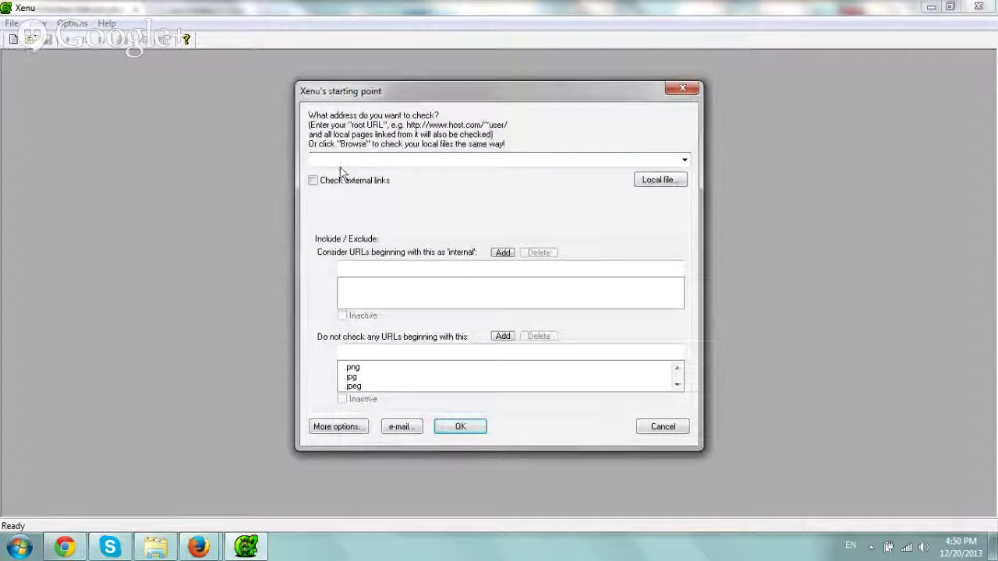
click(392, 159)
text(http://)
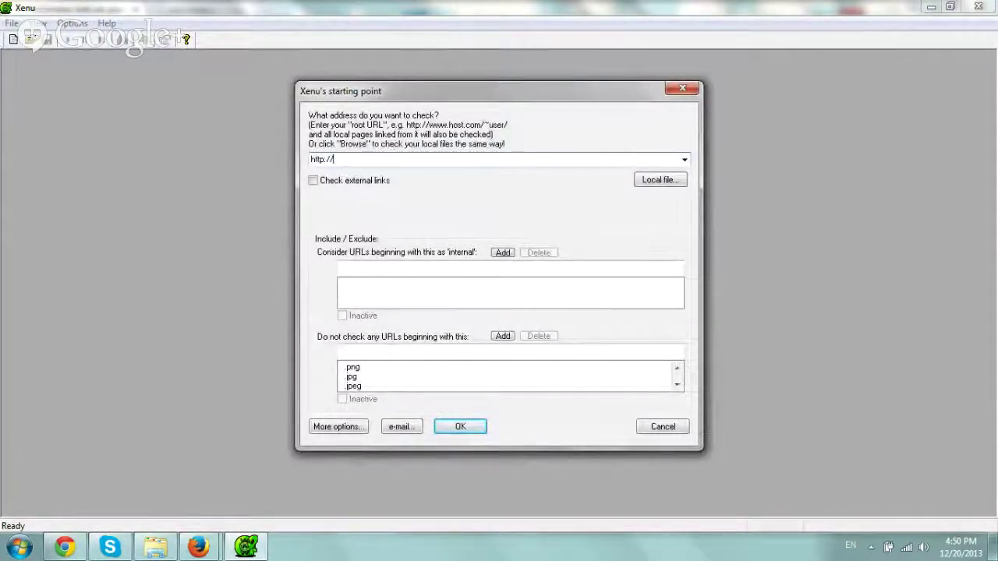
text(www.astralwebin)
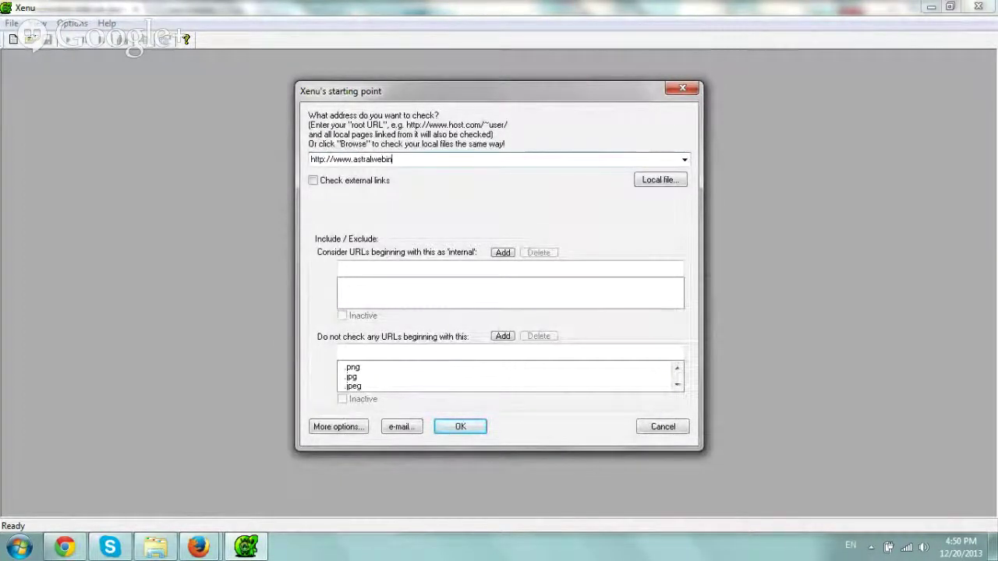
text(c.com)
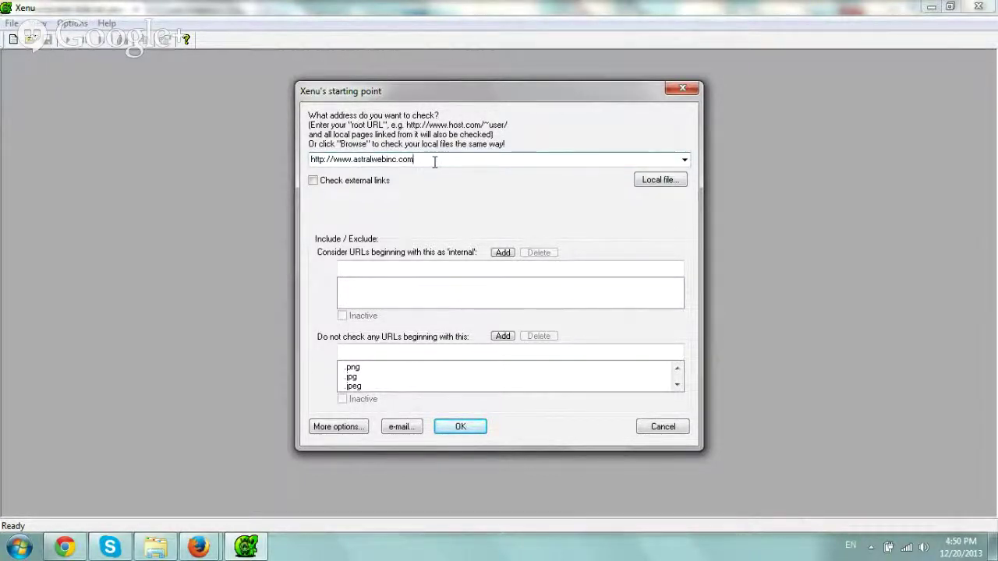
drag(434, 161, 276, 154)
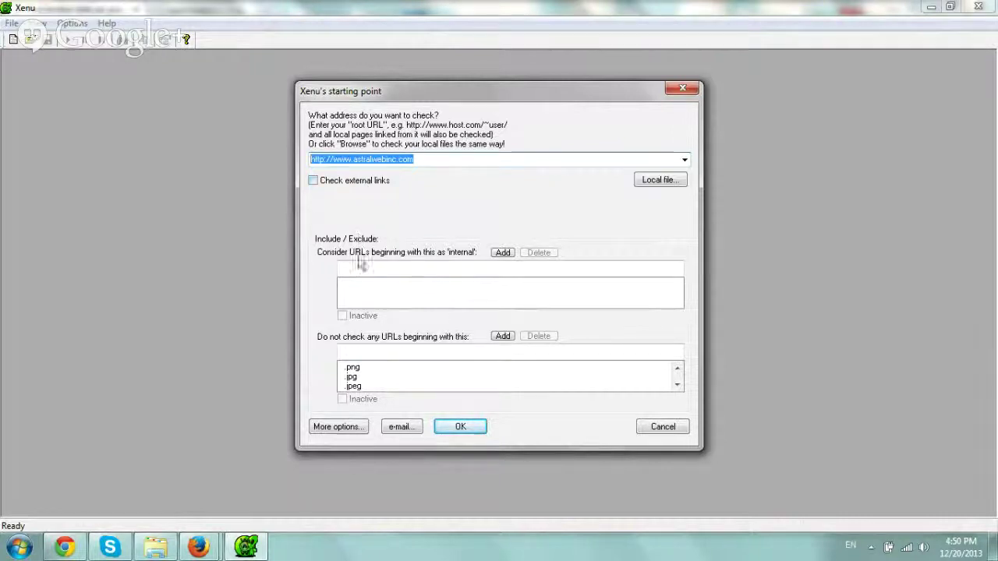
Remove the .png, .jpg, .jpeg and .gif entries from the Do not check list.
click(463, 368)
click(536, 339)
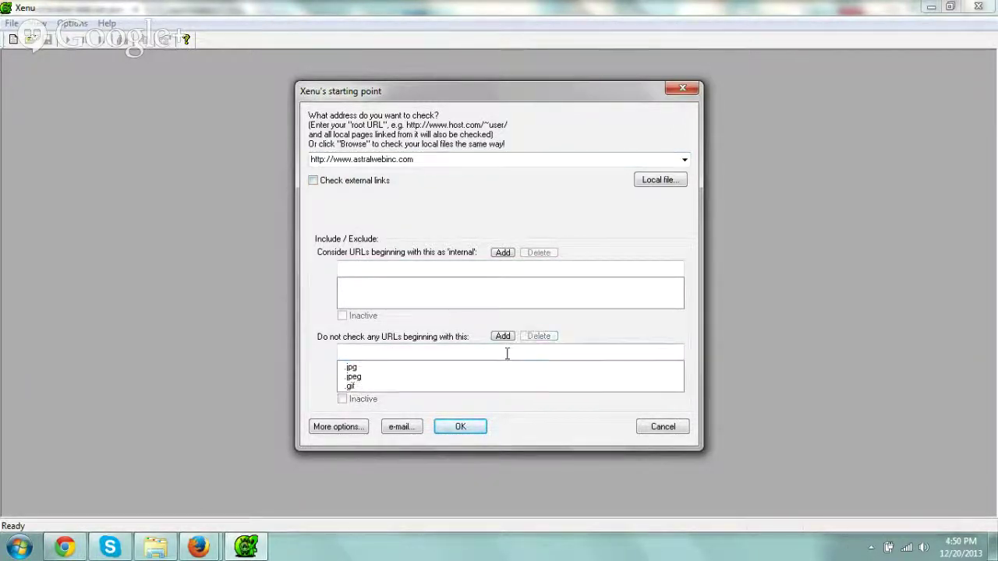
click(536, 340)
click(509, 368)
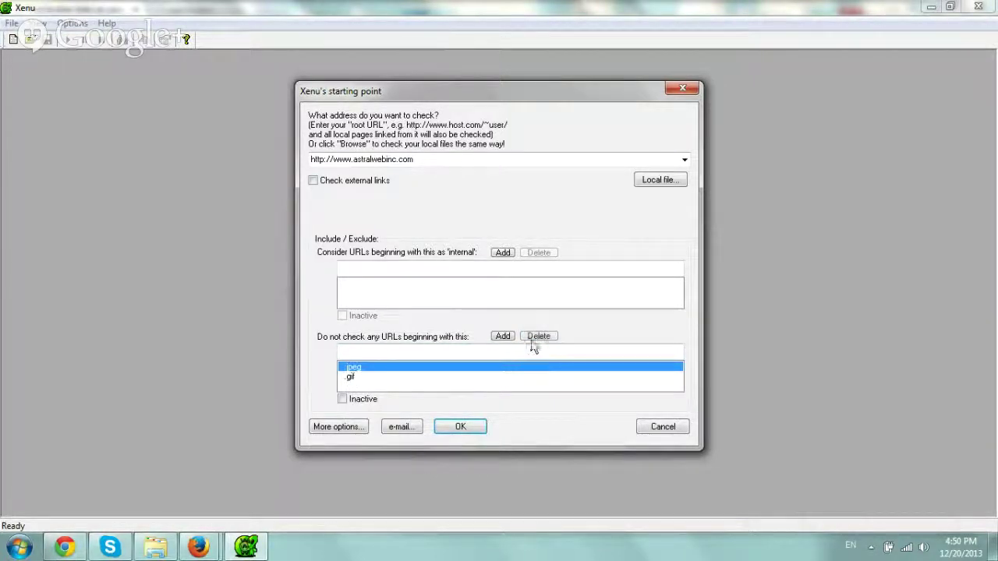
click(536, 338)
click(524, 368)
click(537, 339)
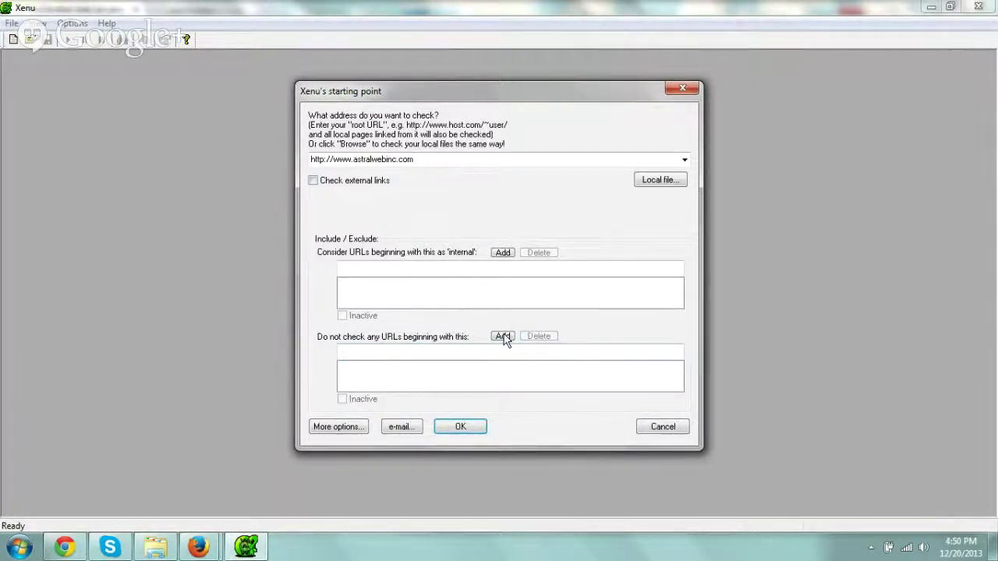
text(http)
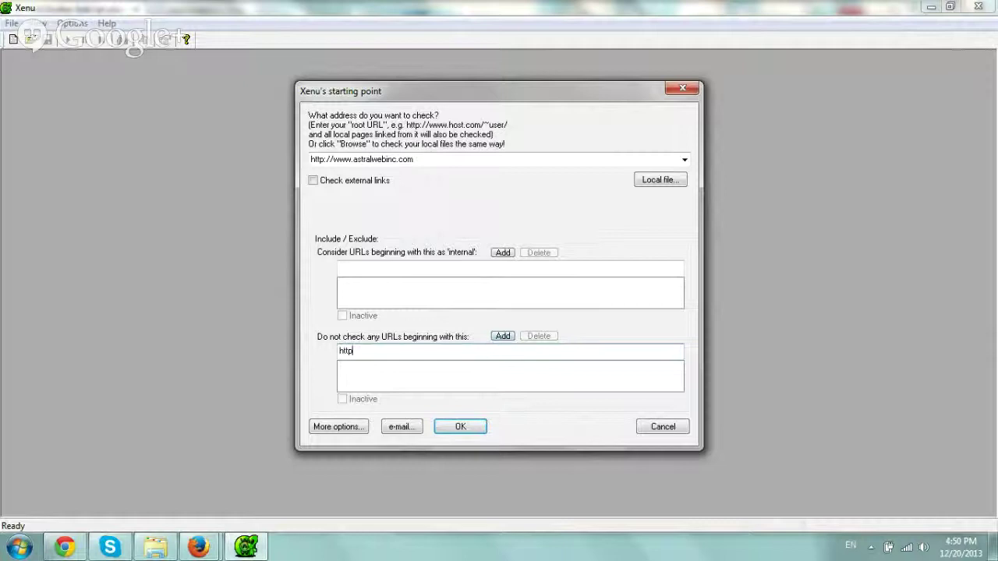
text(://www.astraw)
text(webin)
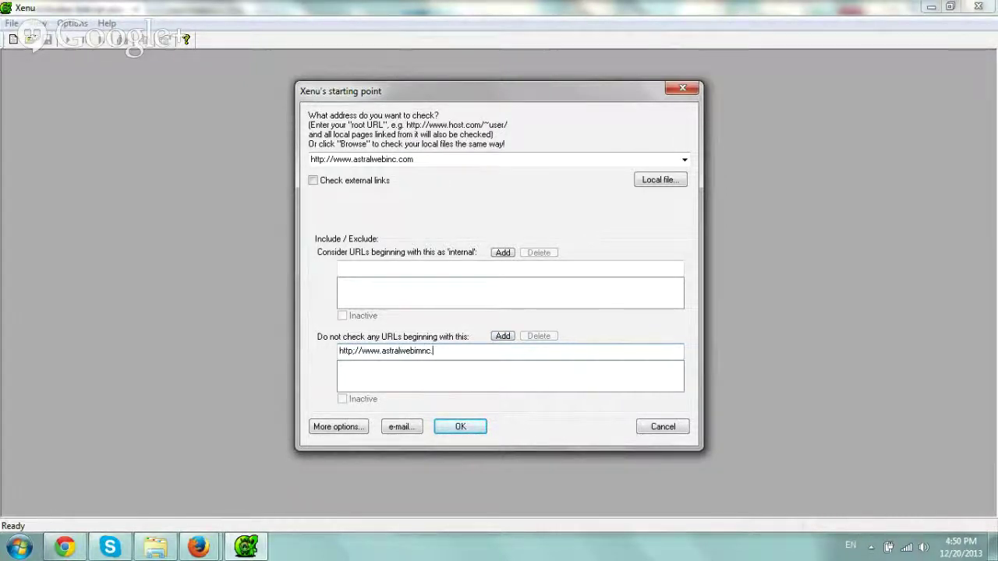
text(c.com/blog/)
click(503, 336)
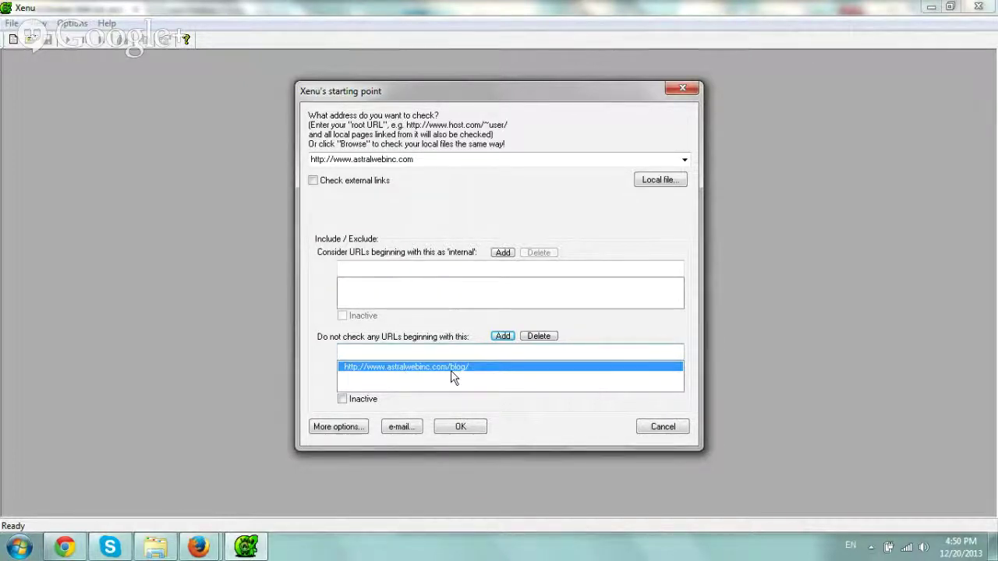
click(539, 336)
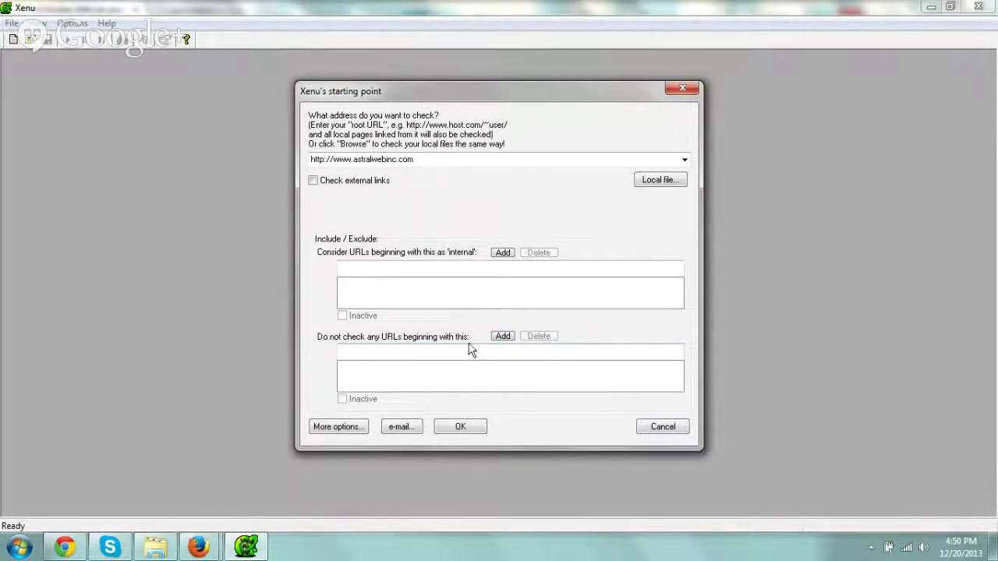
Confirm the starting-point settings to begin crawling astralwebinc.com.
click(460, 428)
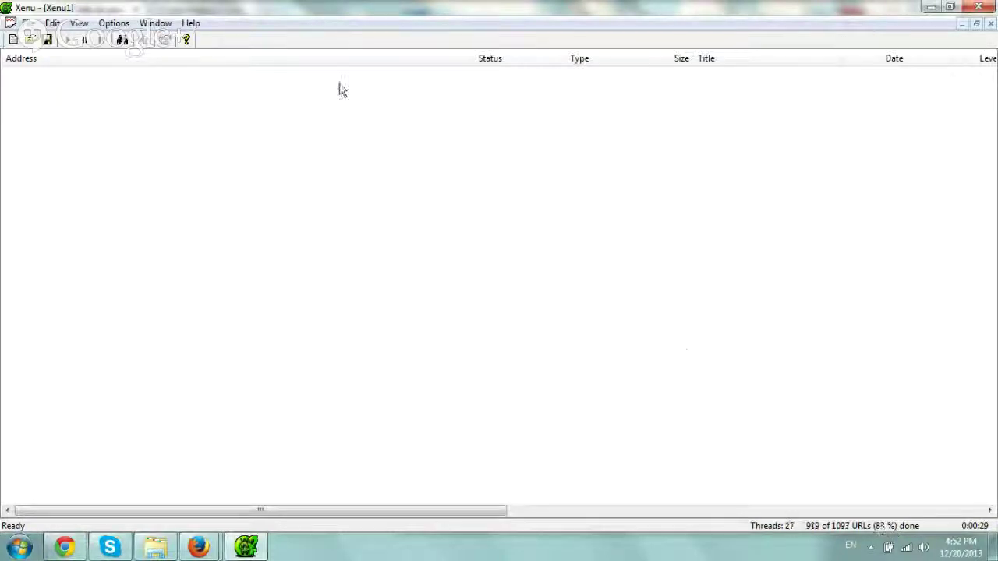
Once all 1175 URLs are checked, accept the prompt to generate the report.
click(29, 24)
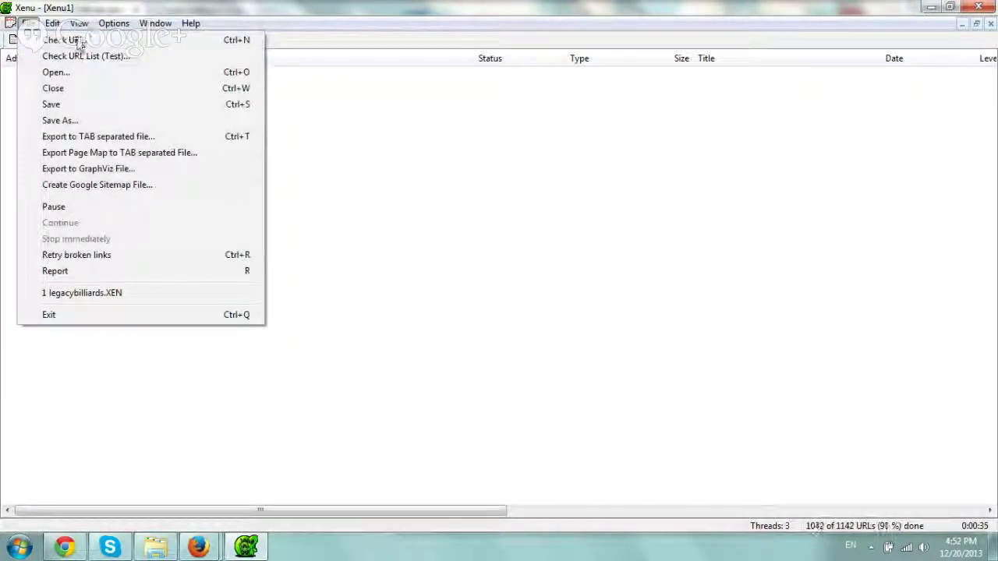
click(182, 6)
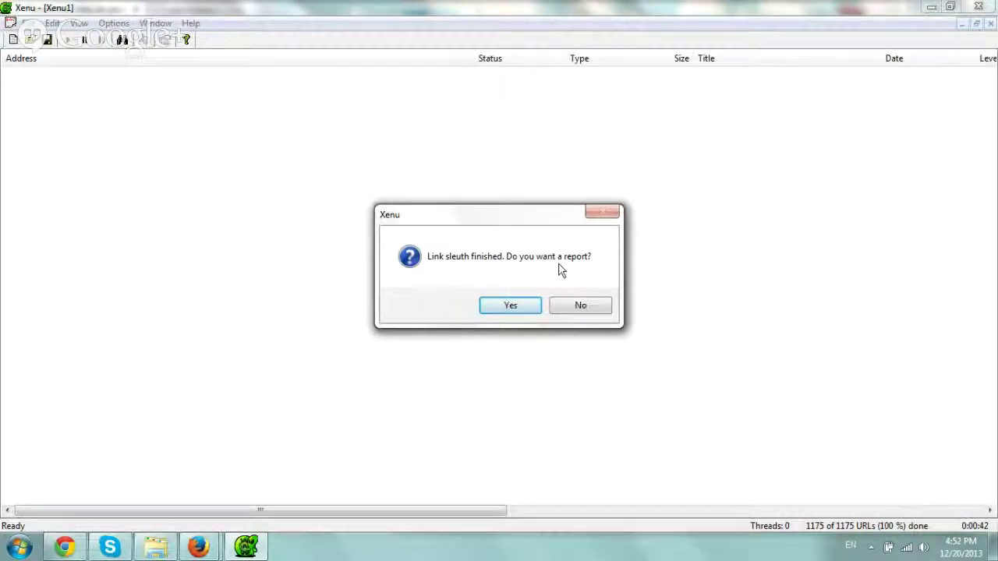
click(521, 309)
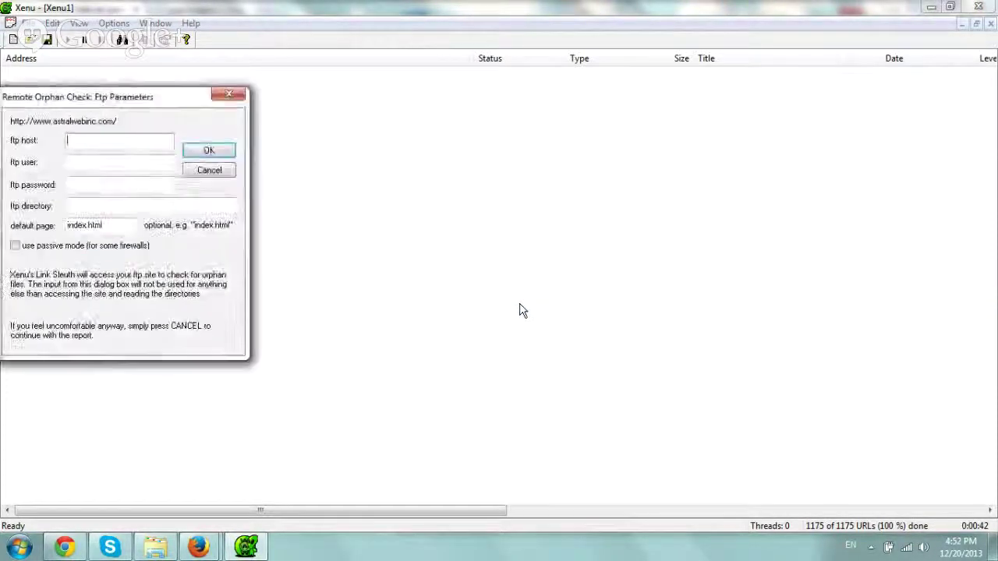
Skip the orphan-file check and highlight the report's 0 broken links result.
click(209, 170)
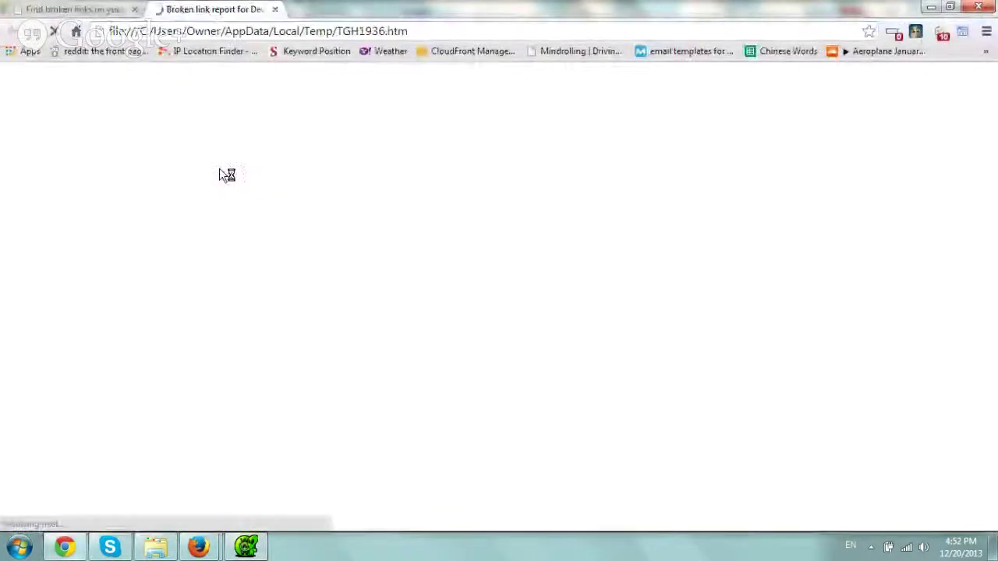
scroll(423, 270, down, 5)
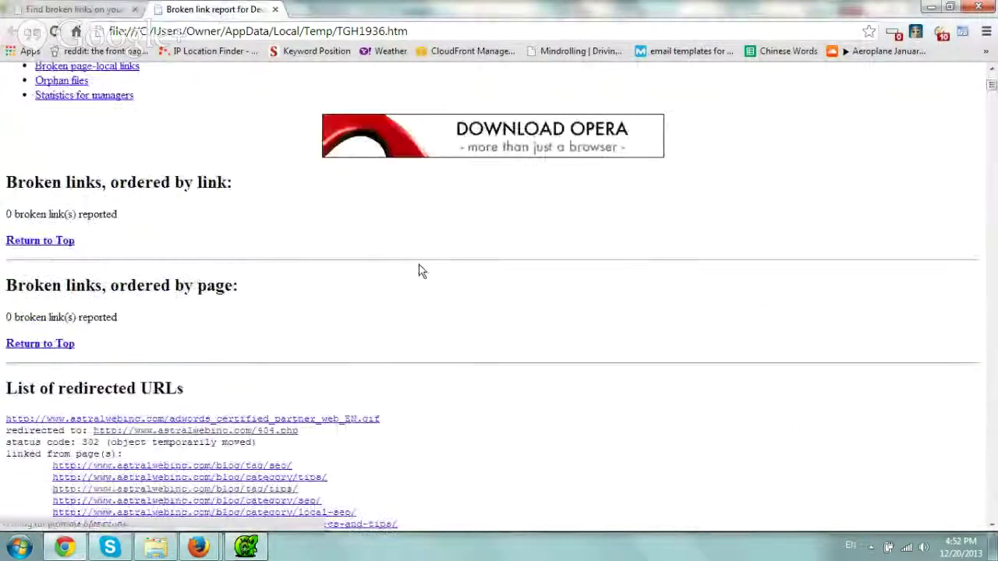
scroll(419, 270, up, 3)
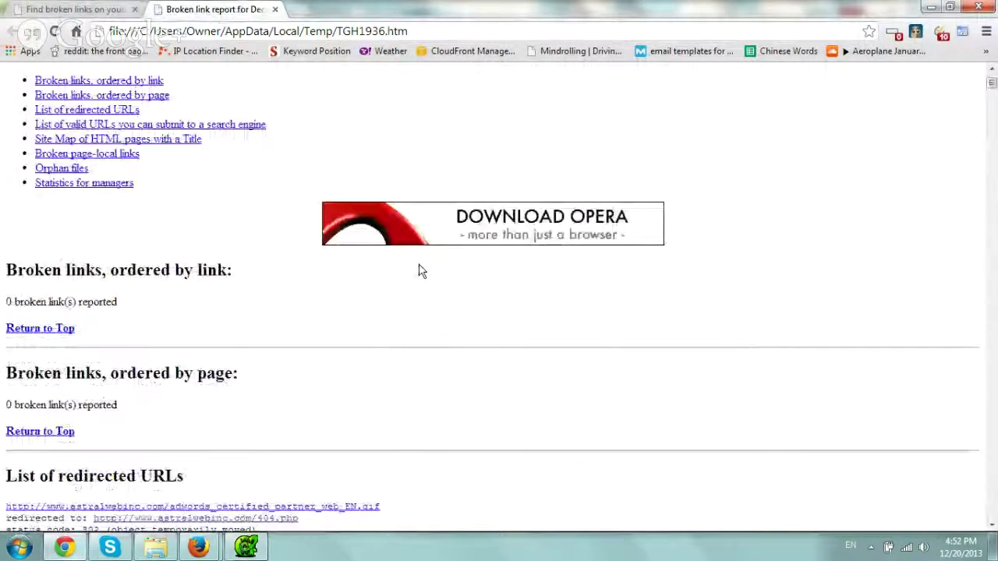
drag(121, 408, 4, 413)
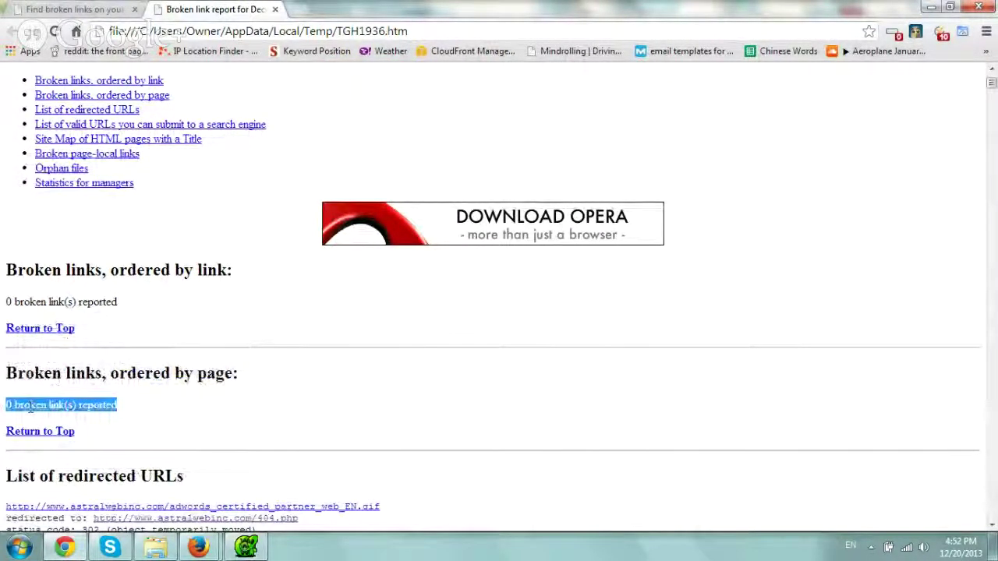
click(379, 353)
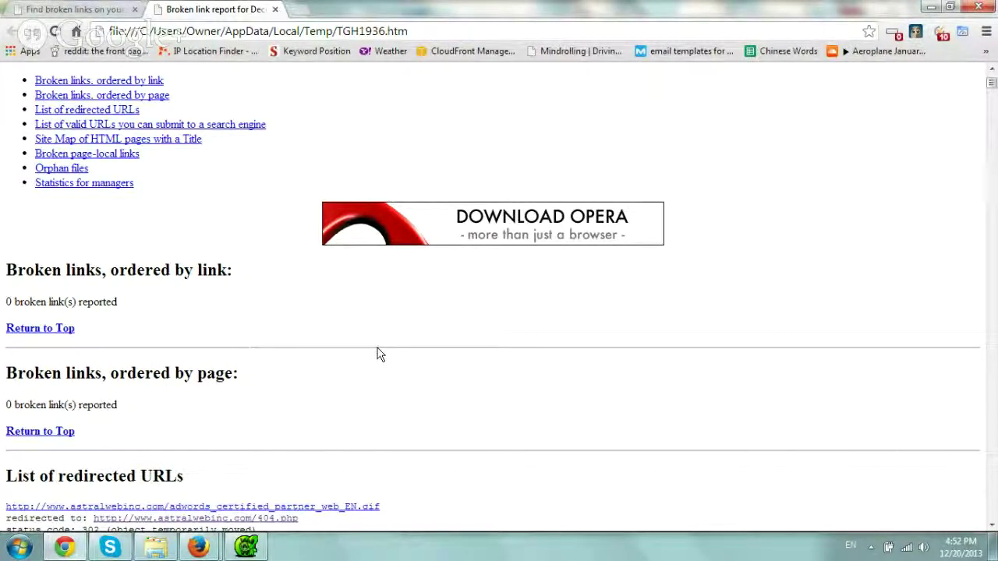
Scroll down through the redirected URLs in the report and back up.
scroll(379, 354, down, 3)
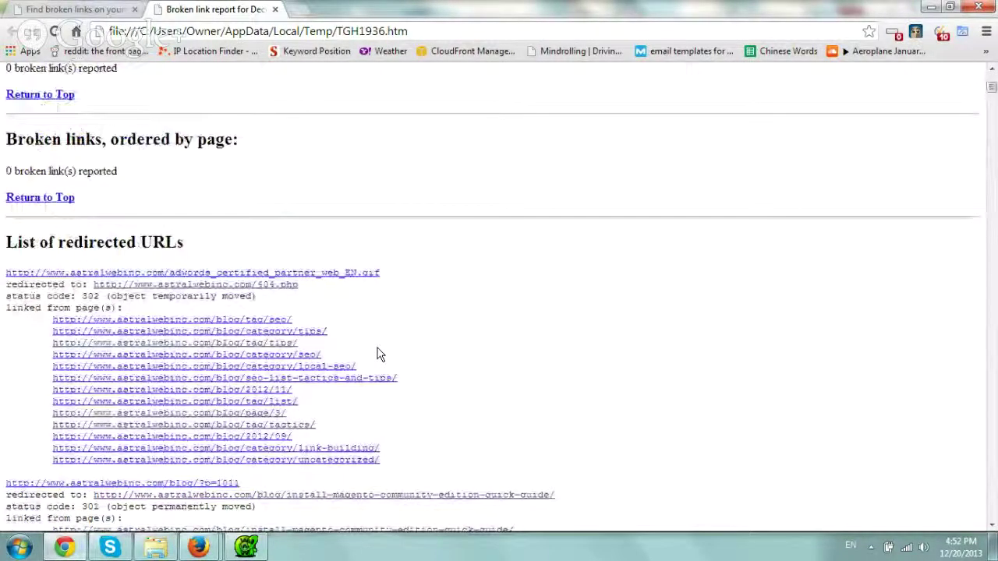
scroll(469, 314, down, 5)
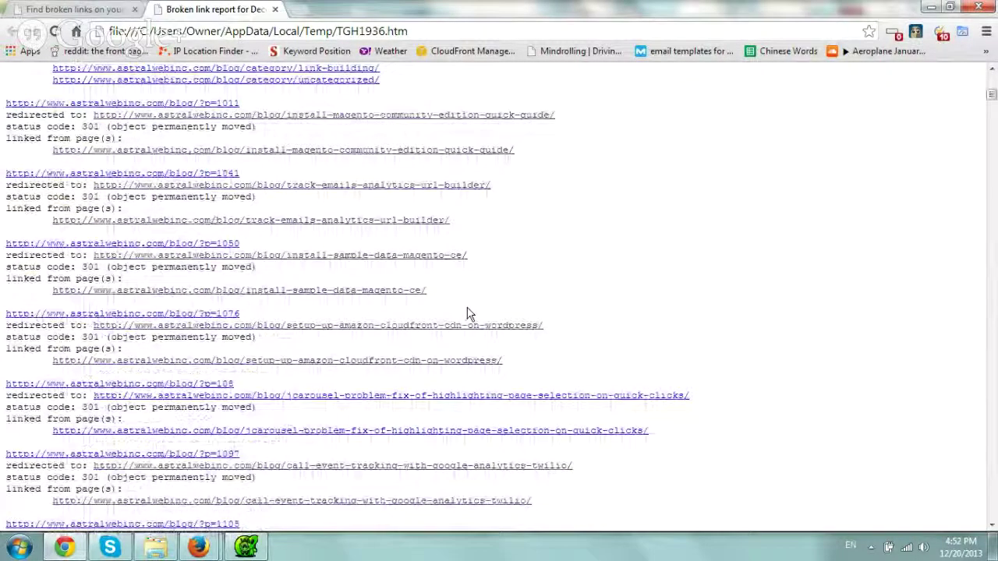
scroll(632, 237, down, 5)
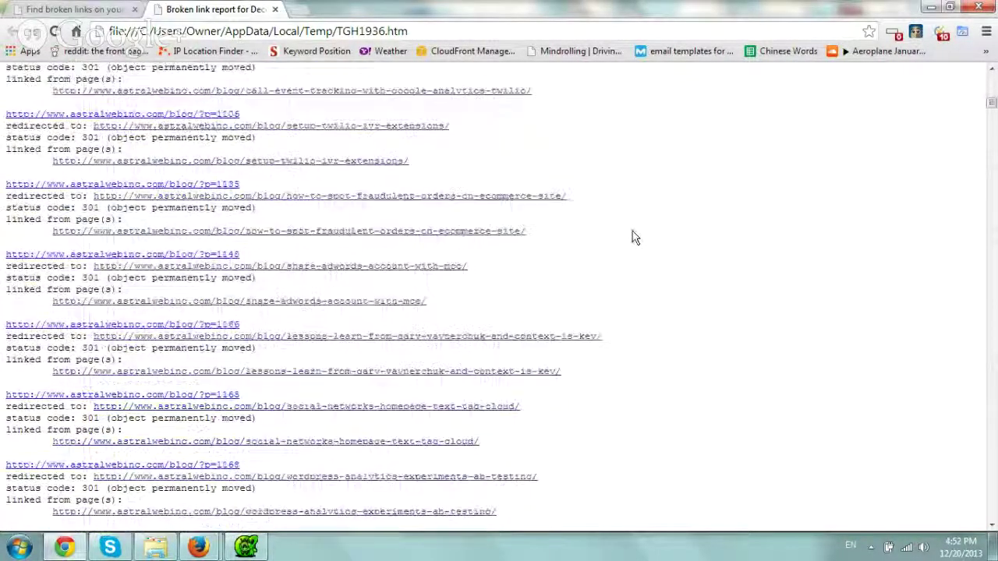
scroll(633, 237, down, 20)
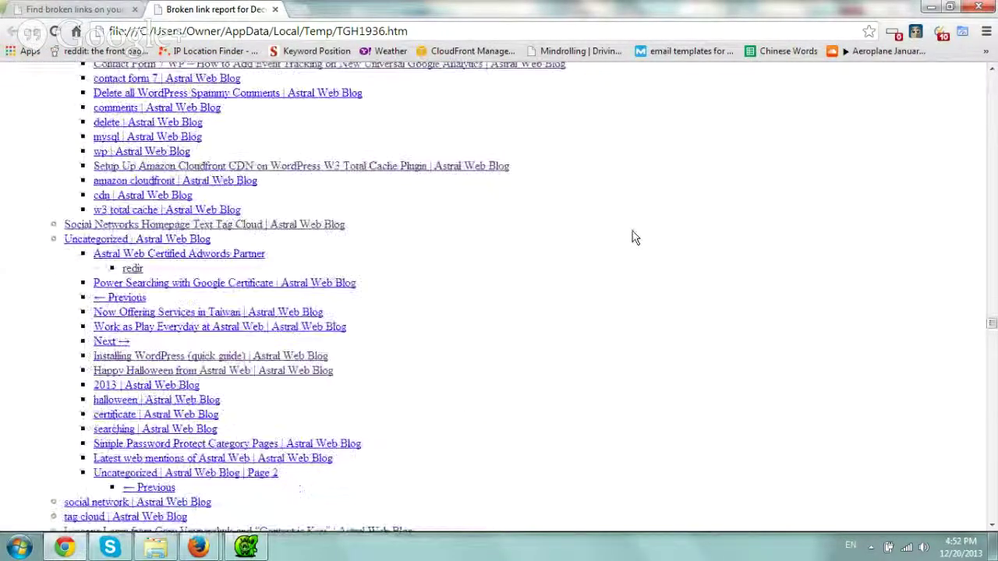
scroll(632, 234, up, 20)
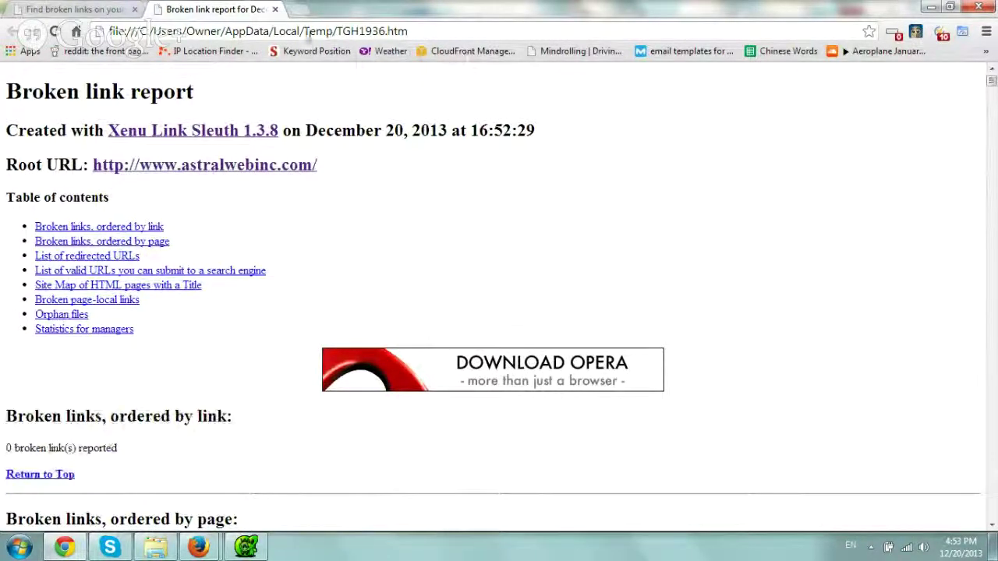
click(275, 10)
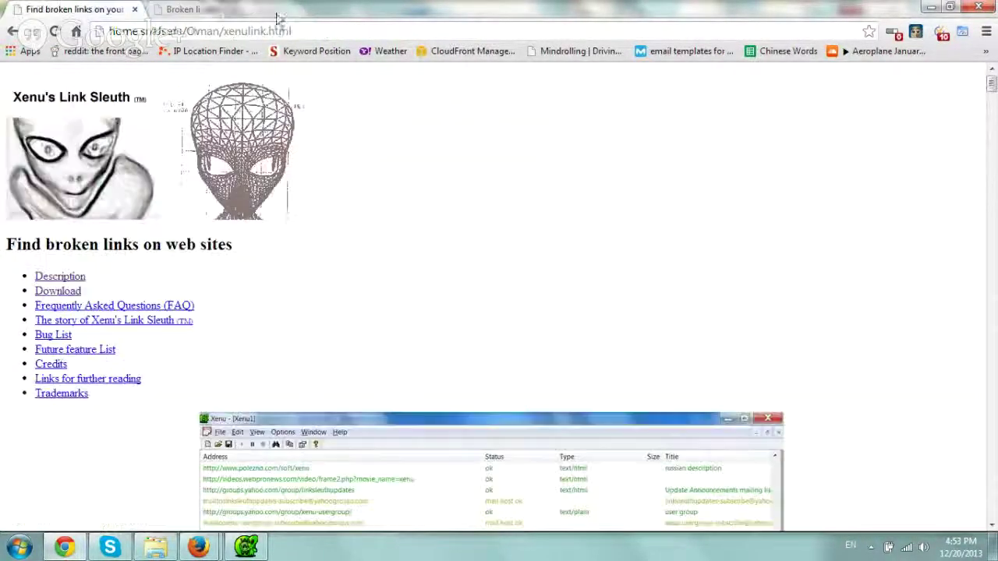
click(250, 548)
click(27, 22)
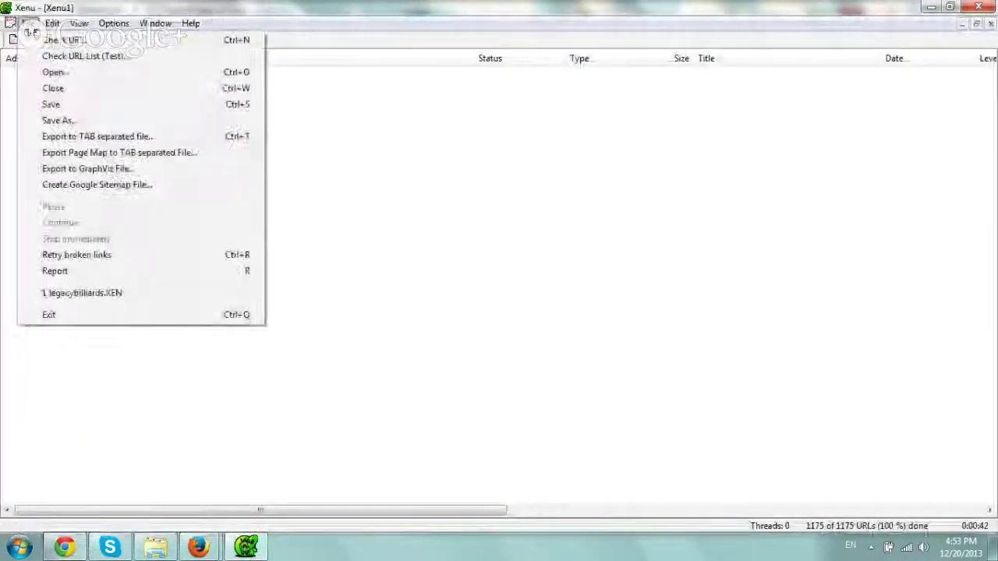
click(62, 39)
text(htt)
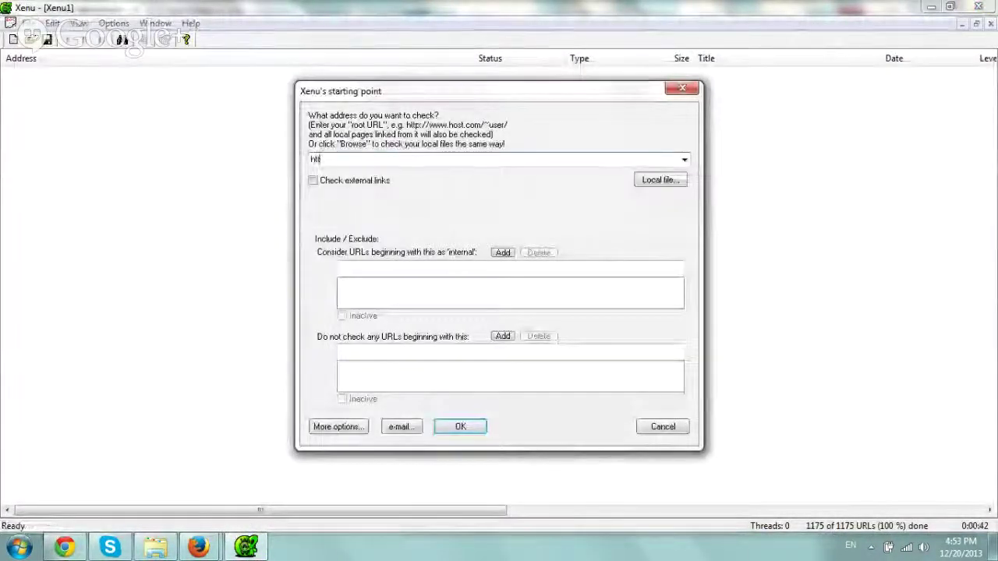
text(p://www.)
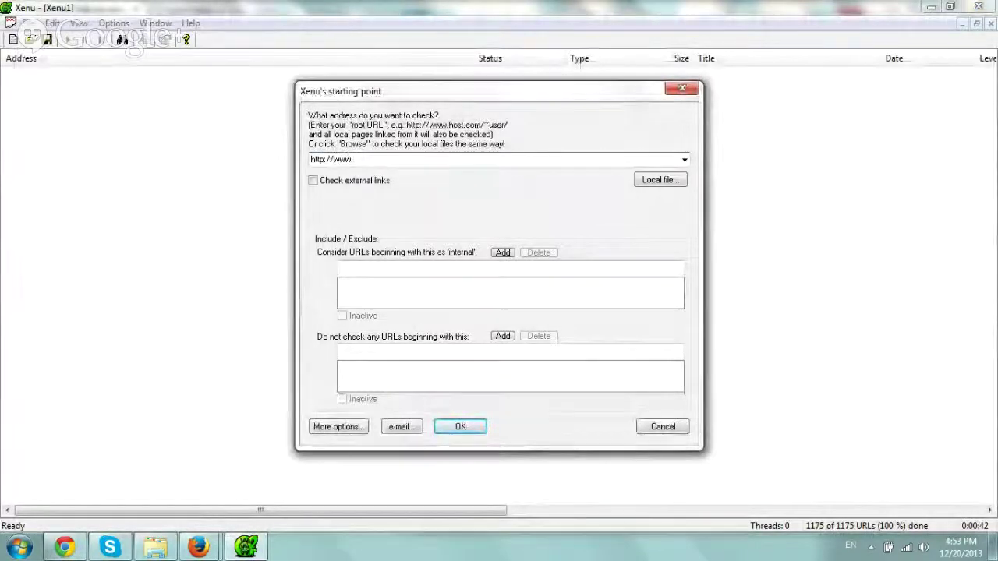
text(em)
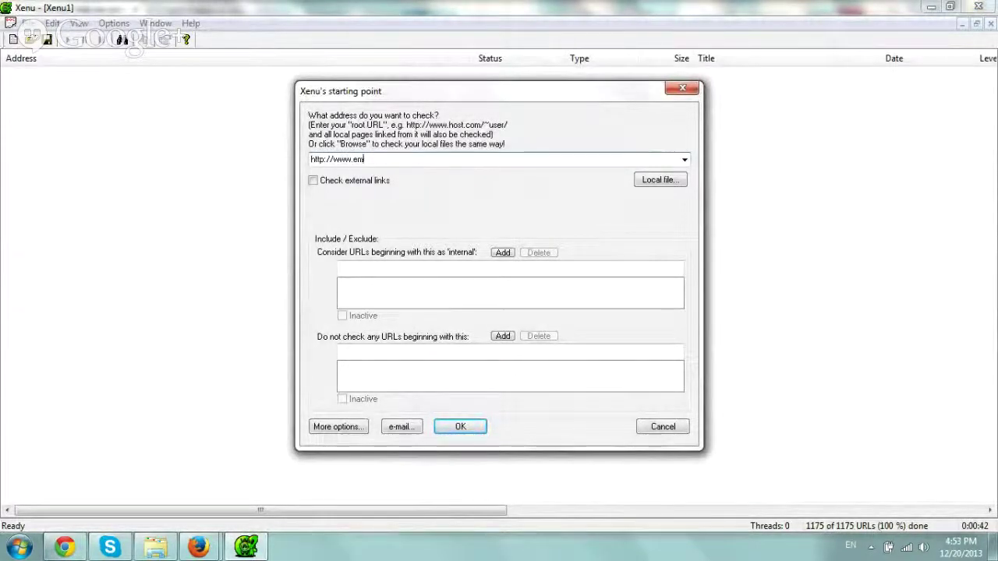
text(asla.com)
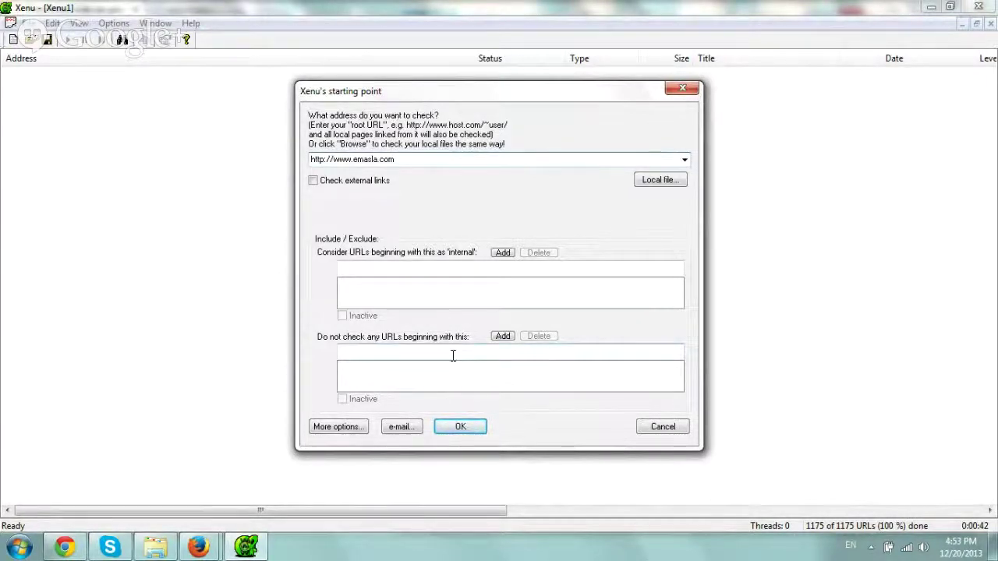
drag(411, 159, 195, 161)
key(ctrl+c)
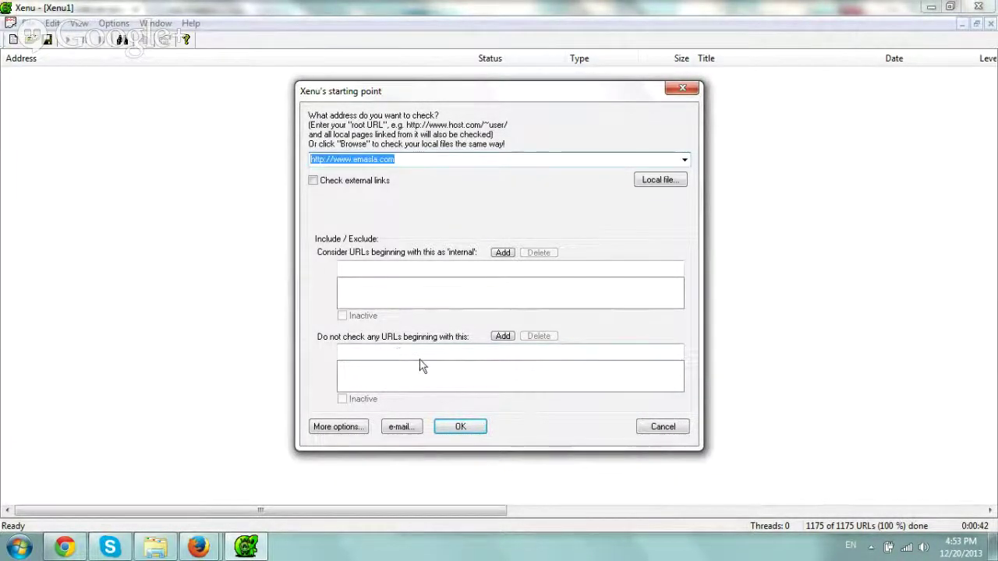
click(427, 356)
key(ctrl+v)
text(/blog)
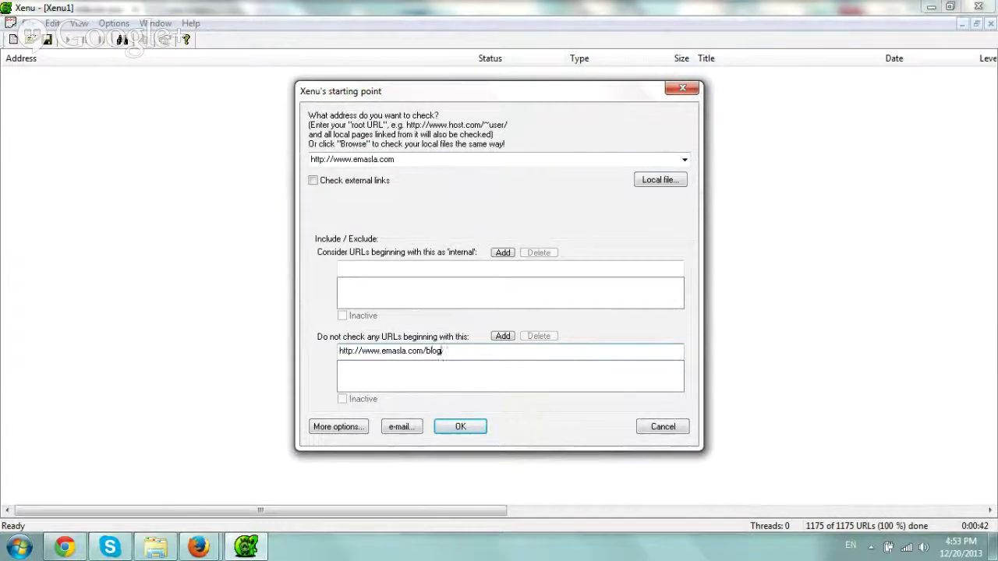
text(/)
click(503, 336)
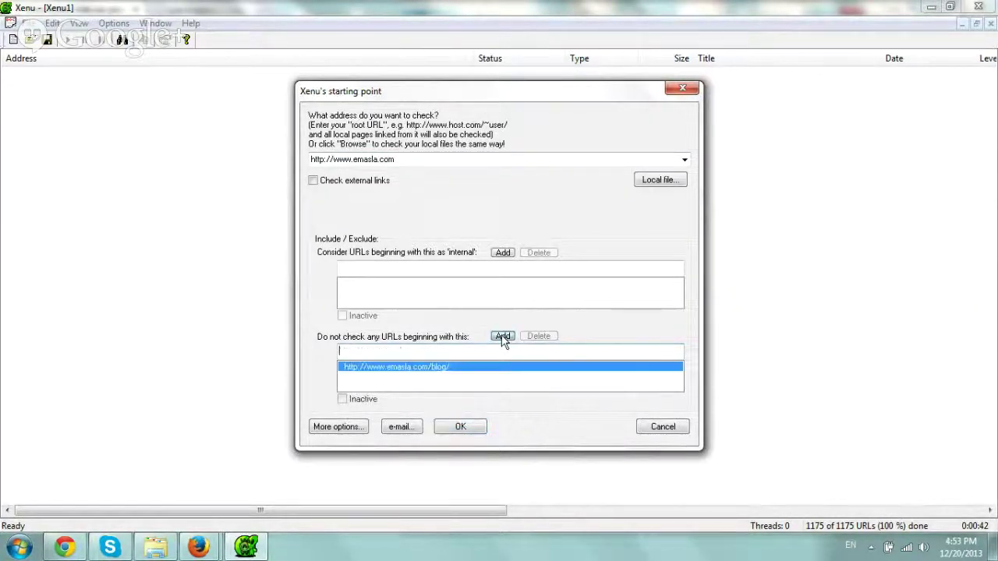
Crawl emasla.com and request its report, skipping the FTP orphan check.
click(462, 428)
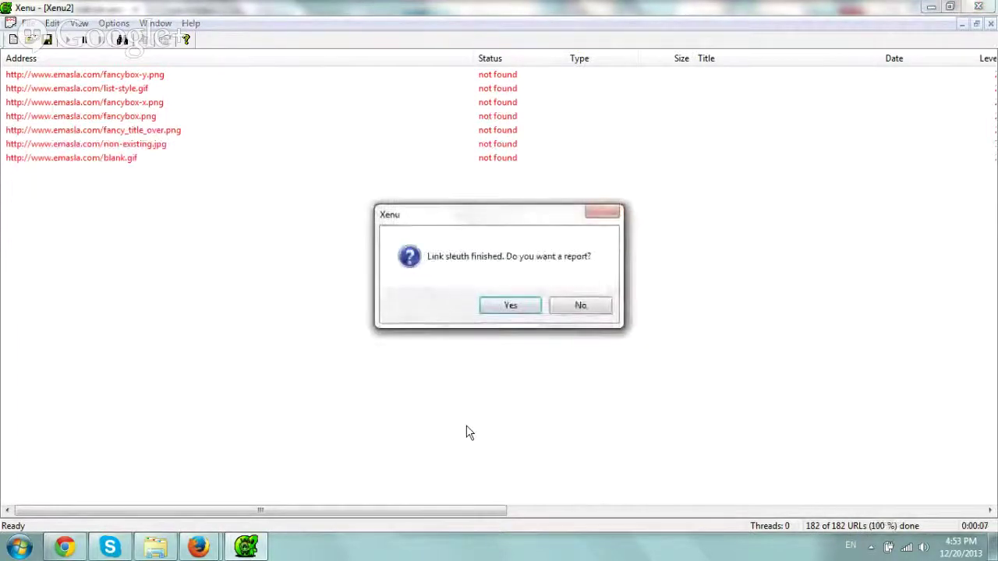
click(503, 306)
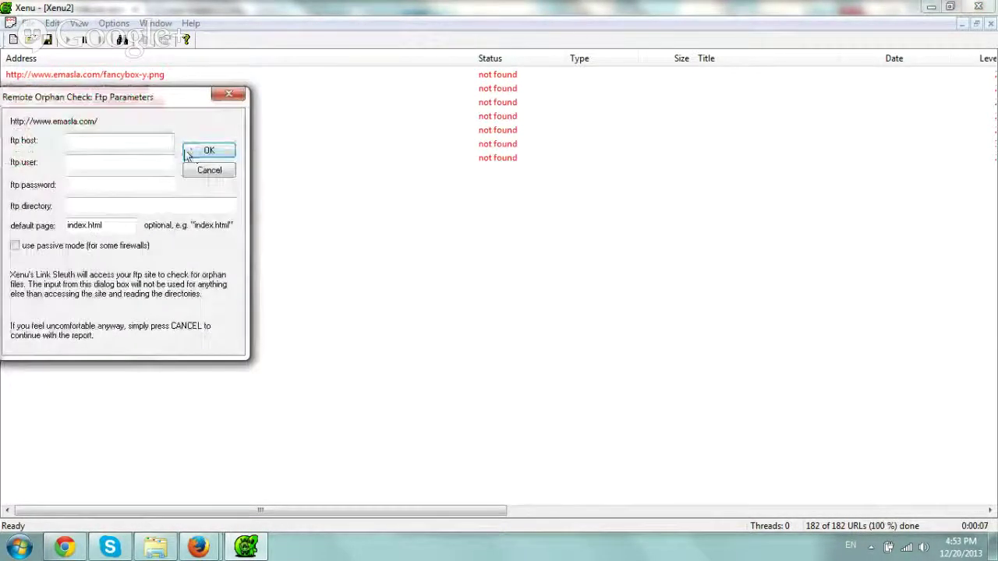
click(201, 168)
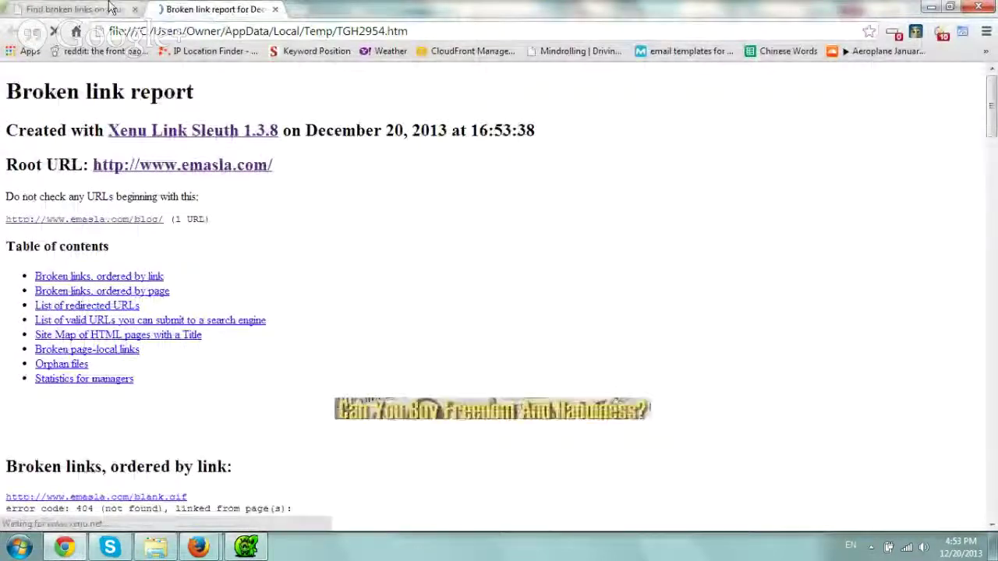
Switch to Chrome to view the emasla.com broken link report.
click(245, 546)
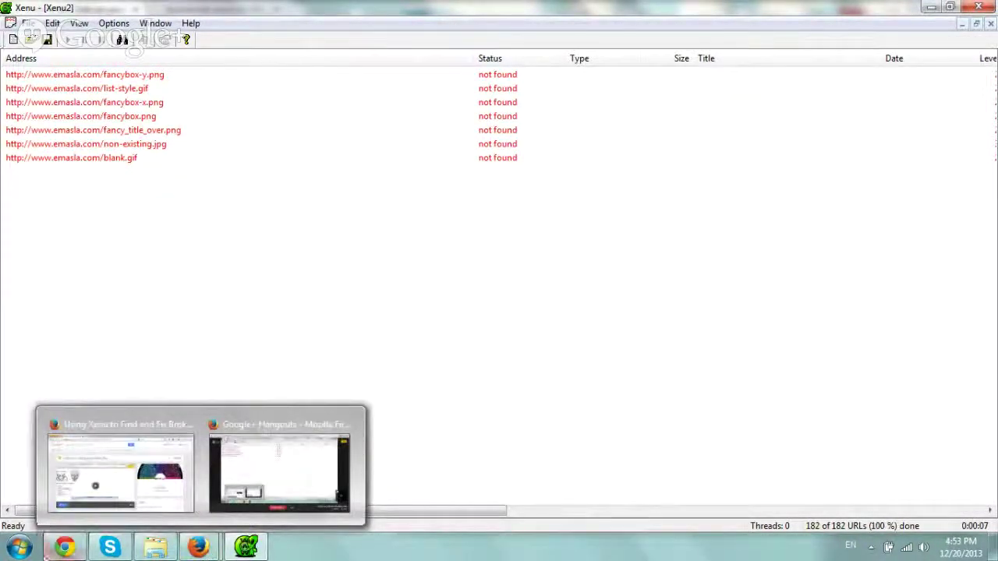
click(65, 547)
click(65, 546)
click(65, 546)
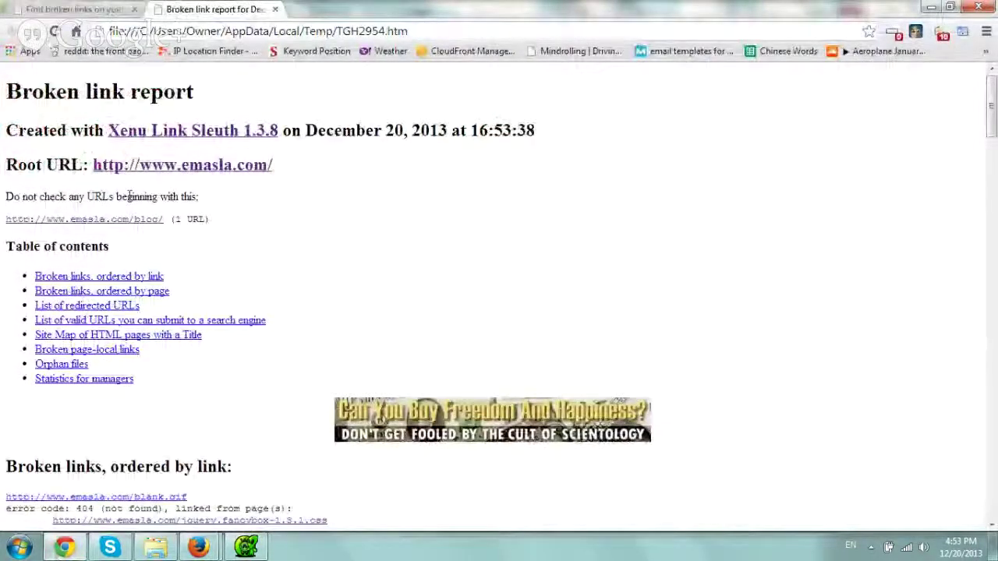
Highlight the excluded-URLs note and the 'Broken links, ordered by link' heading.
drag(7, 197, 200, 199)
click(201, 200)
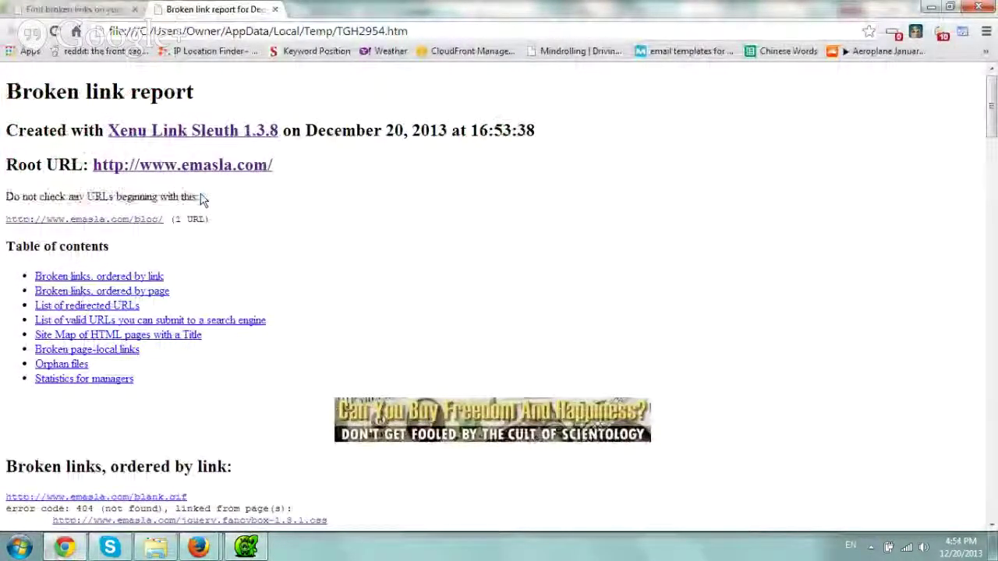
scroll(379, 241, down, 1)
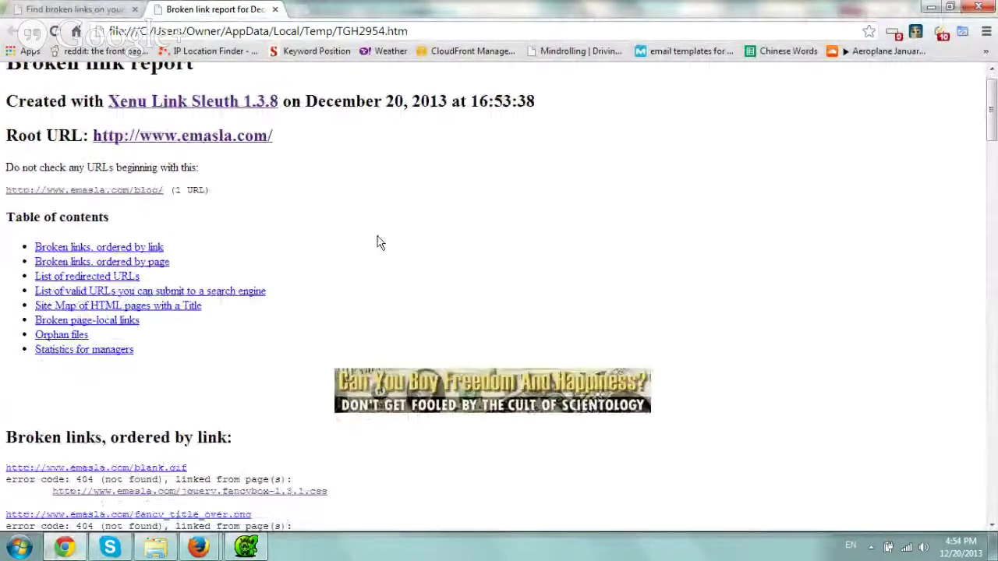
scroll(379, 241, down, 3)
drag(62, 204, 239, 203)
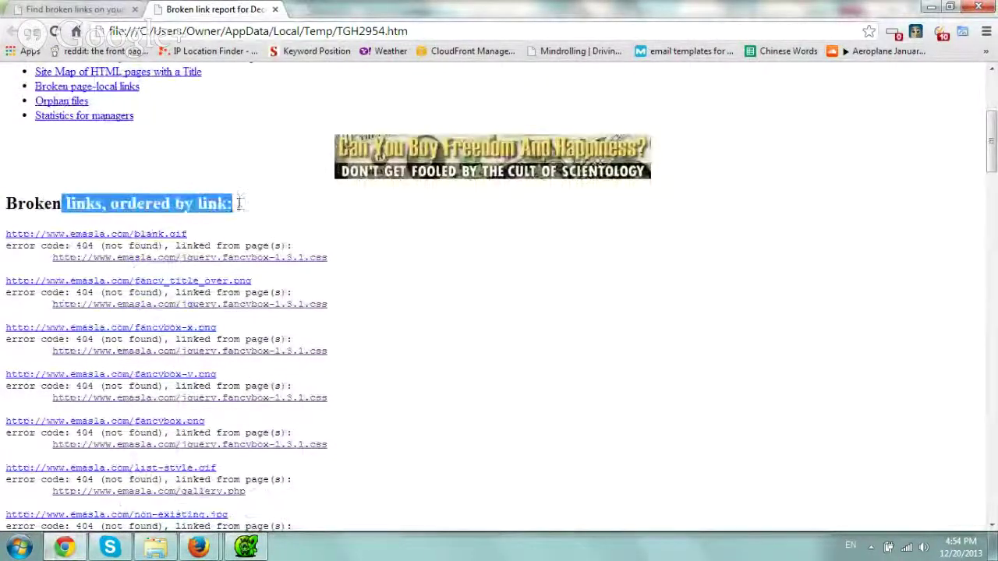
click(257, 235)
Highlight the first broken image URL and its referencing jquery.fancybox-1.3.1.css, then scan the list.
drag(190, 235, 3, 235)
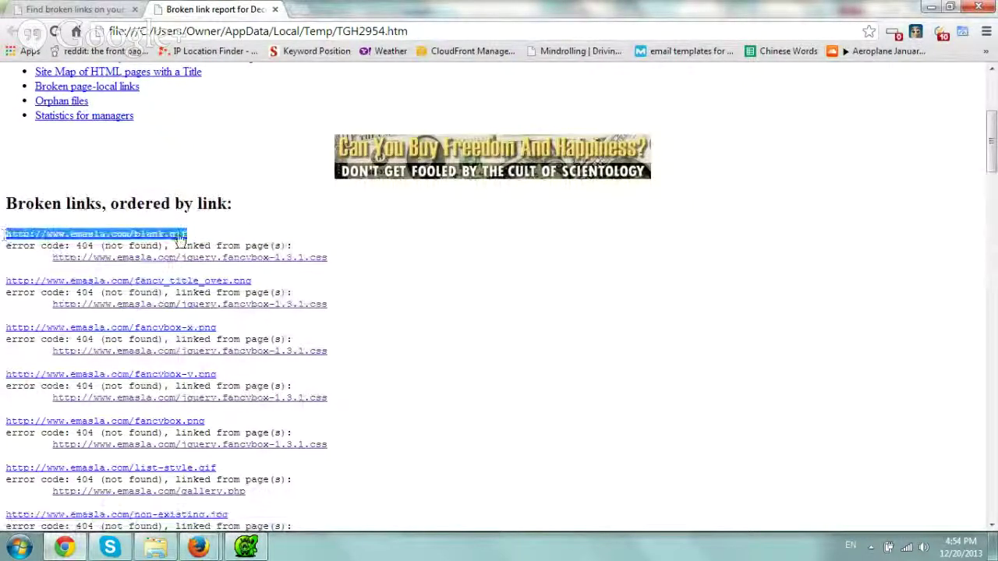
click(312, 229)
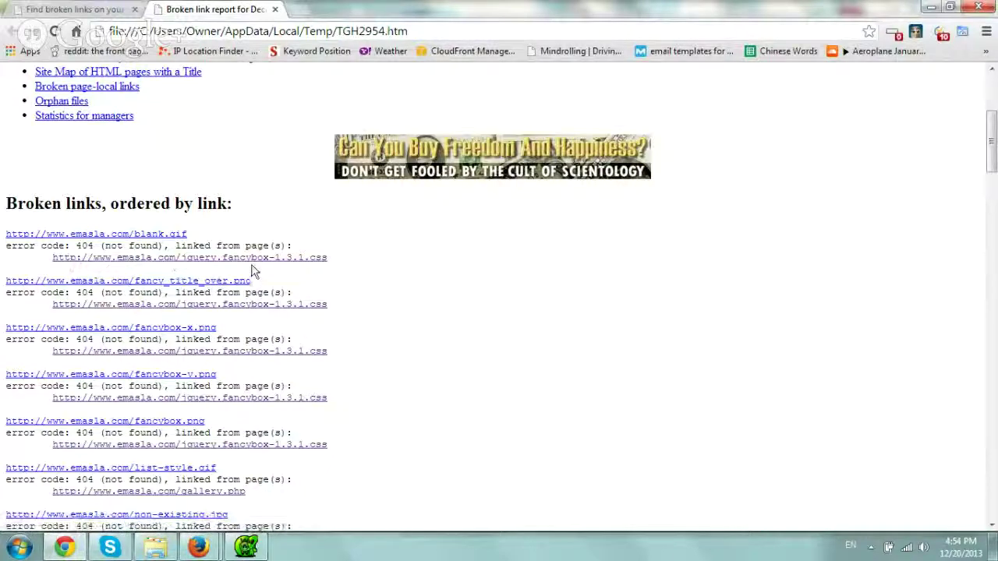
drag(340, 255, 181, 258)
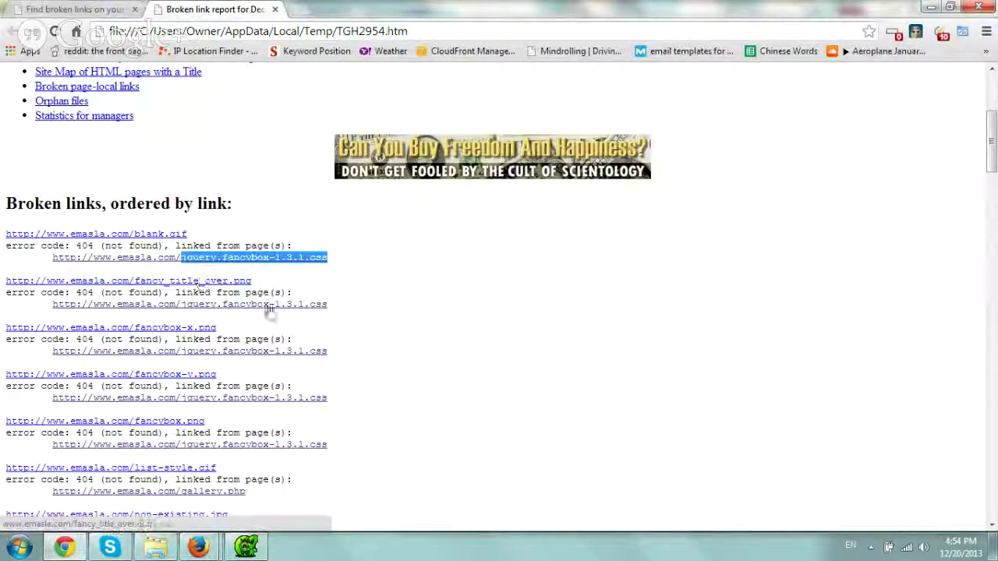
scroll(461, 385, down, 3)
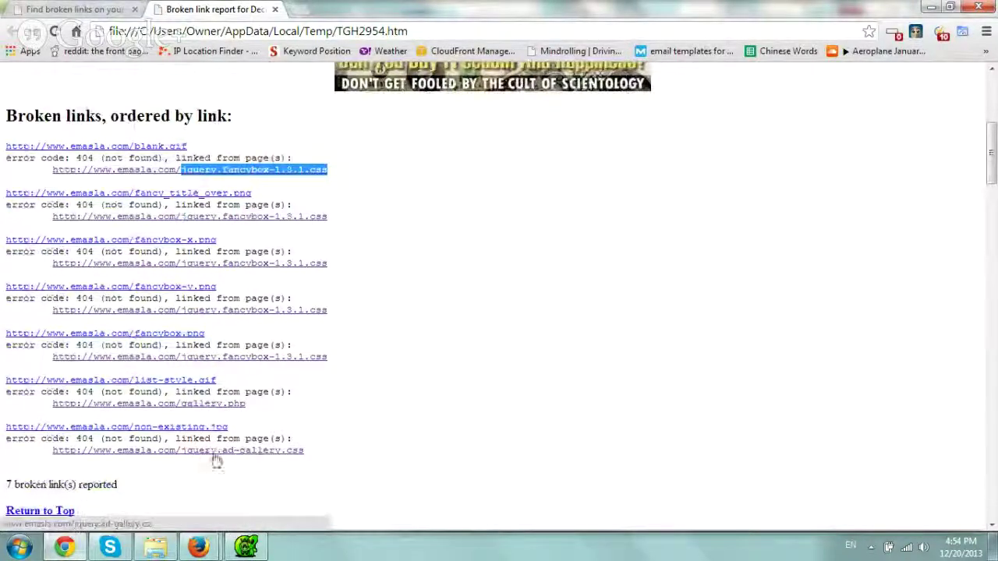
scroll(361, 439, down, 4)
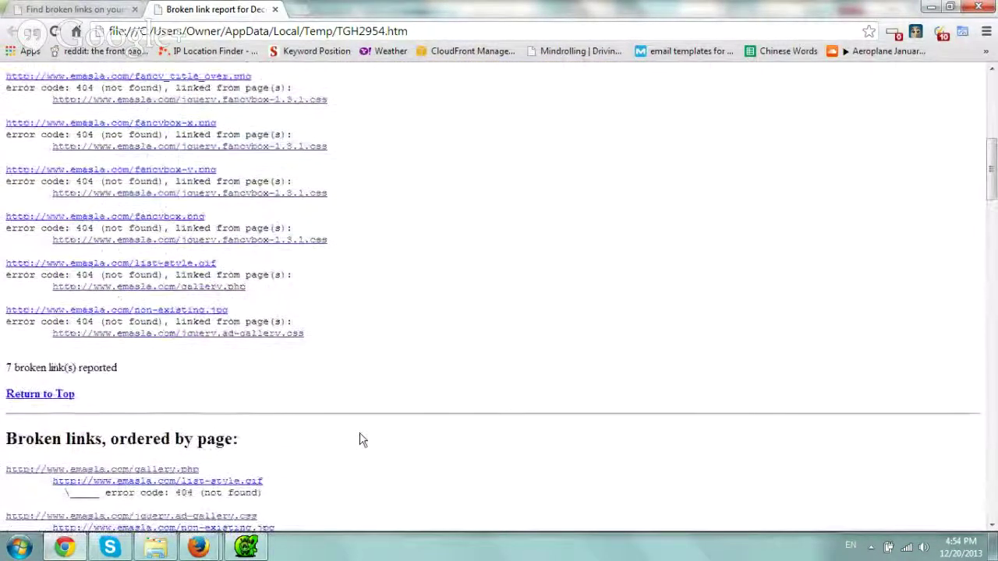
scroll(361, 439, up, 4)
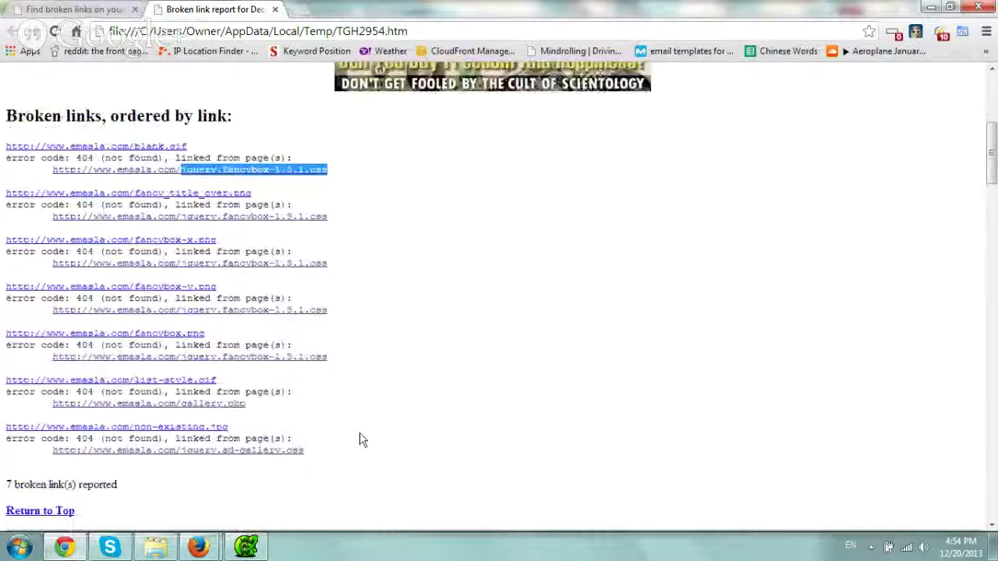